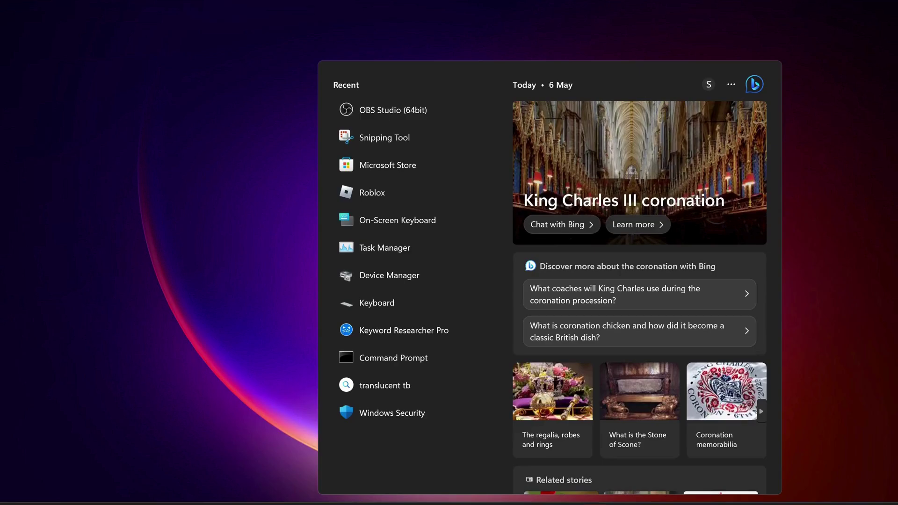
Search Windows for 'cmd' to bring up Command Prompt
type("cmd")
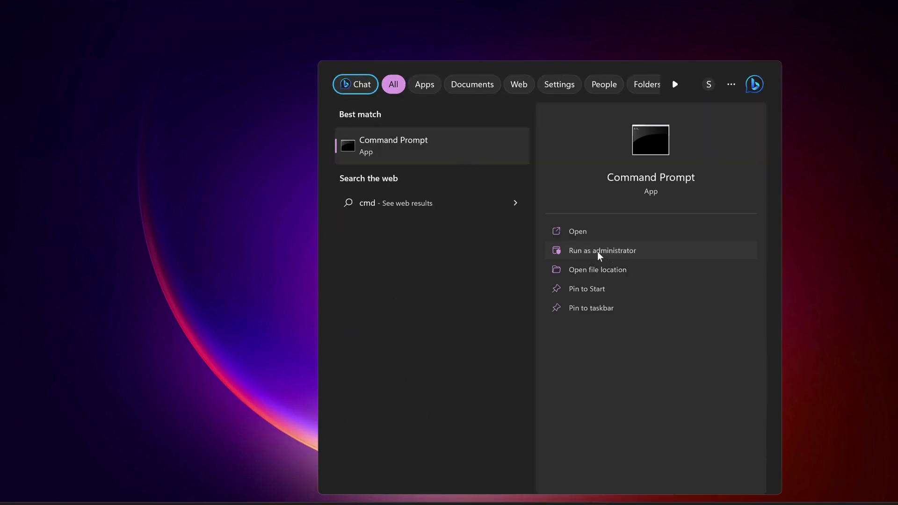
Launch Command Prompt as administrator and run sfc /scannow
left_click(600, 251)
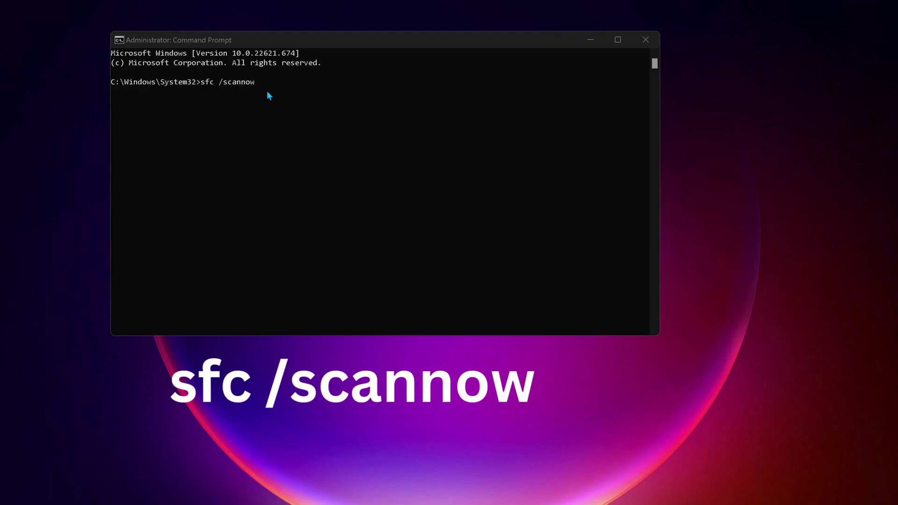
key("Return")
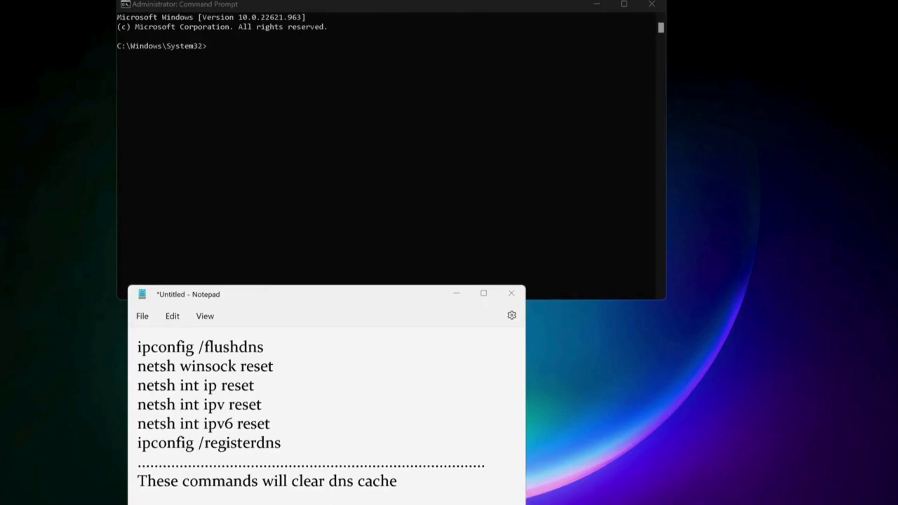
Paste and run ipconfig /flushdns and netsh winsock reset in the admin console
left_click_drag(269, 347, 133, 352)
key("super+c")
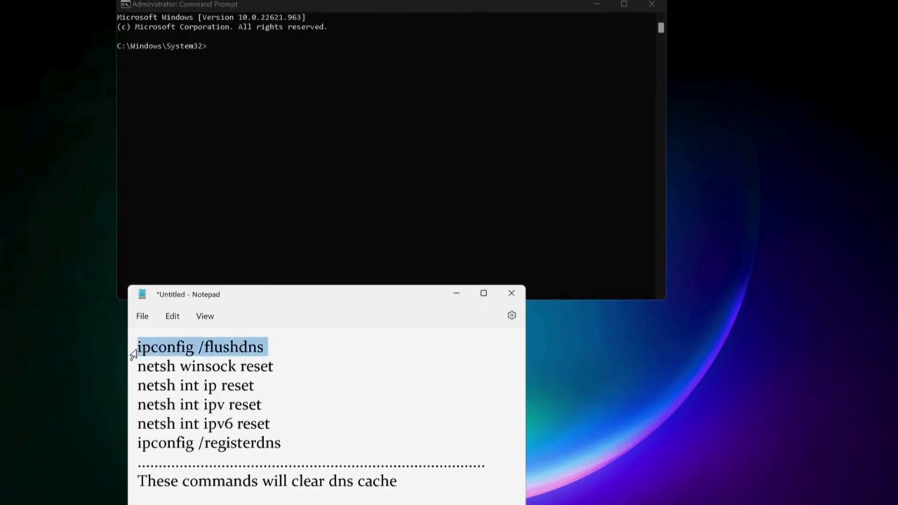
left_click(276, 121)
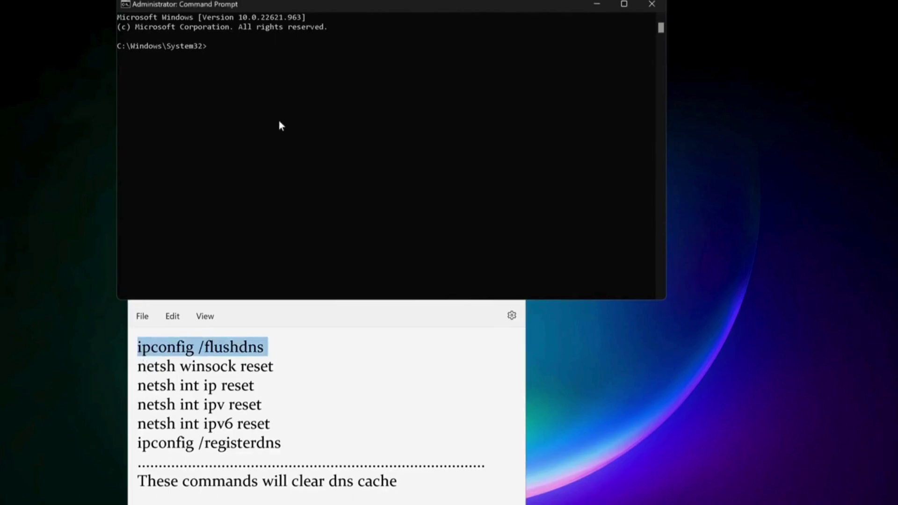
right_click(279, 121)
key("Return")
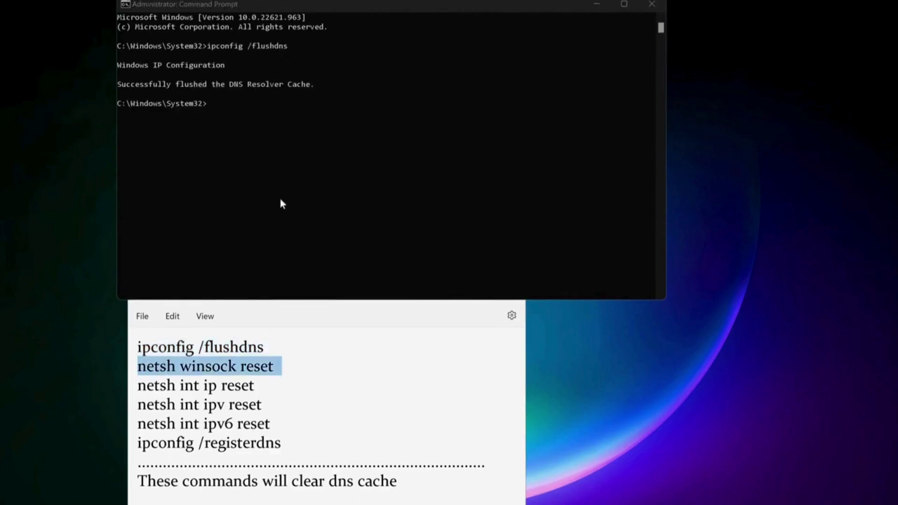
left_click(282, 167)
left_click(285, 162)
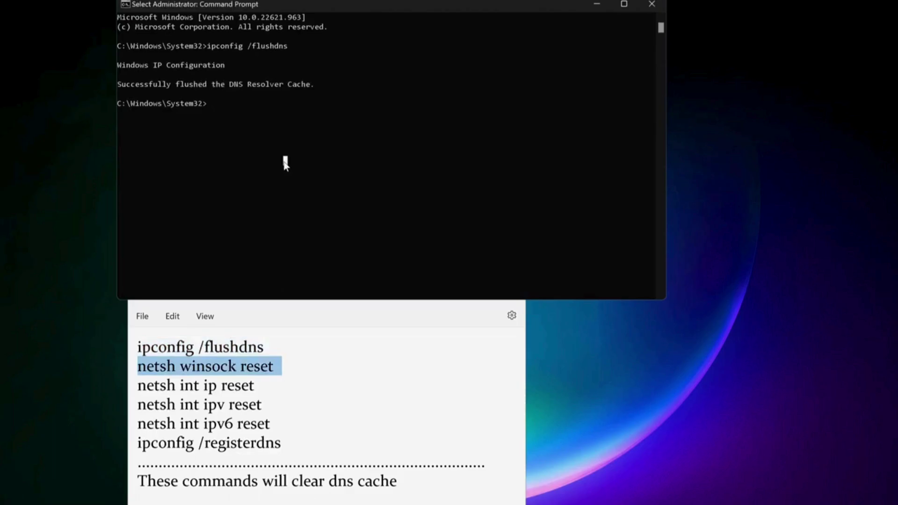
right_click(285, 163)
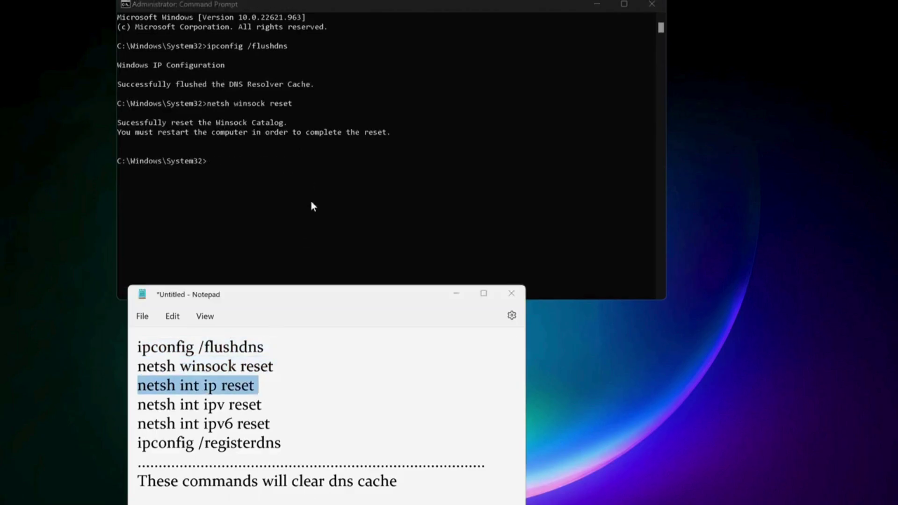
Run netsh int ip reset, netsh int ipv reset, and ipconfig /registerdns
left_click(311, 203)
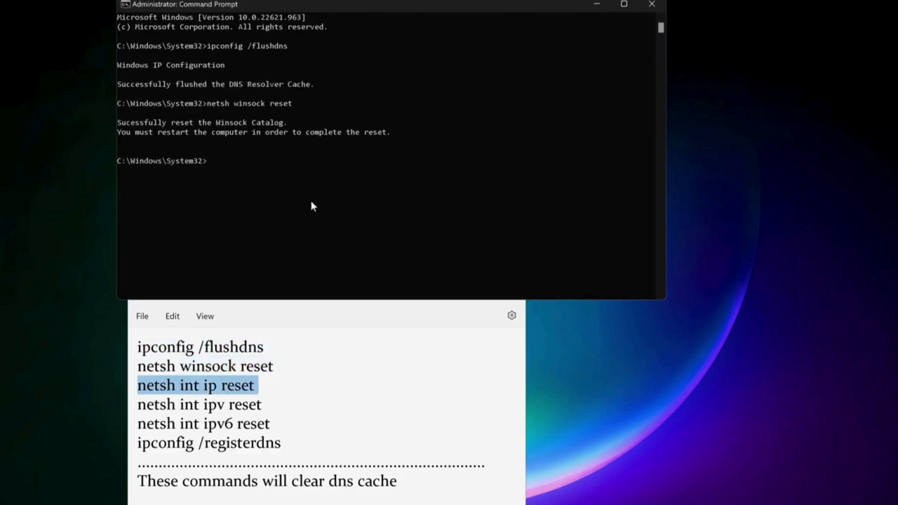
right_click(311, 203)
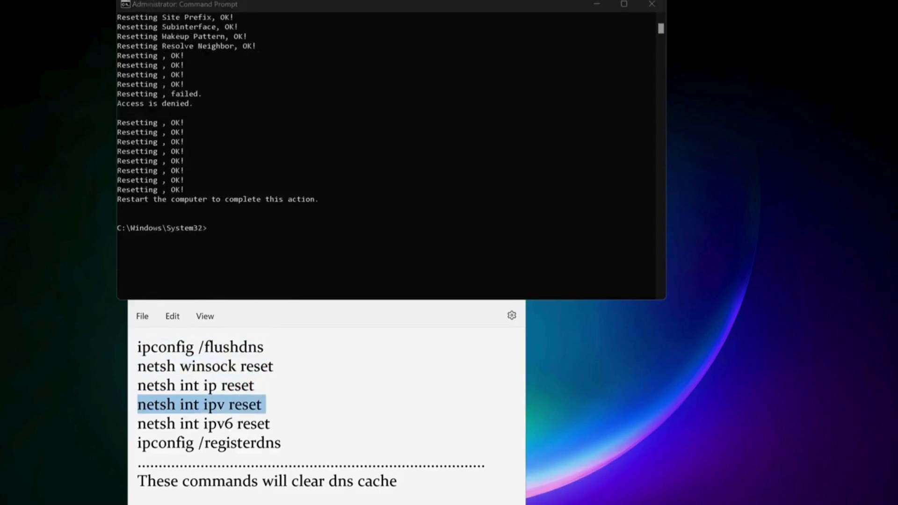
right_click(282, 243)
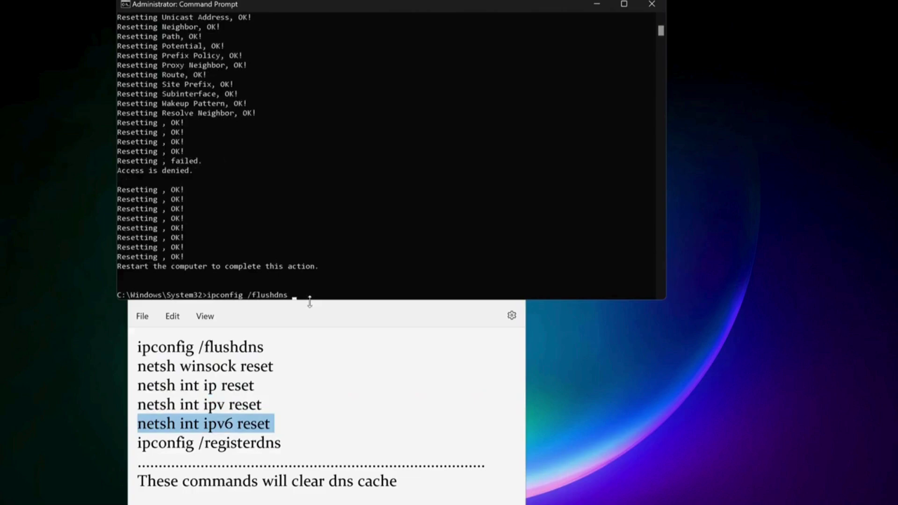
key("BackSpace")
key("BackSpace")
key("BackSpace")
key("BackSpace")
key("BackSpace")
key("BackSpace")
key("BackSpace")
key("BackSpace")
key("BackSpace")
key("BackSpace")
key("BackSpace")
key("BackSpace")
key("BackSpace")
key("BackSpace")
key("BackSpace")
key("BackSpace")
key("BackSpace")
key("BackSpace")
triple_click(228, 448)
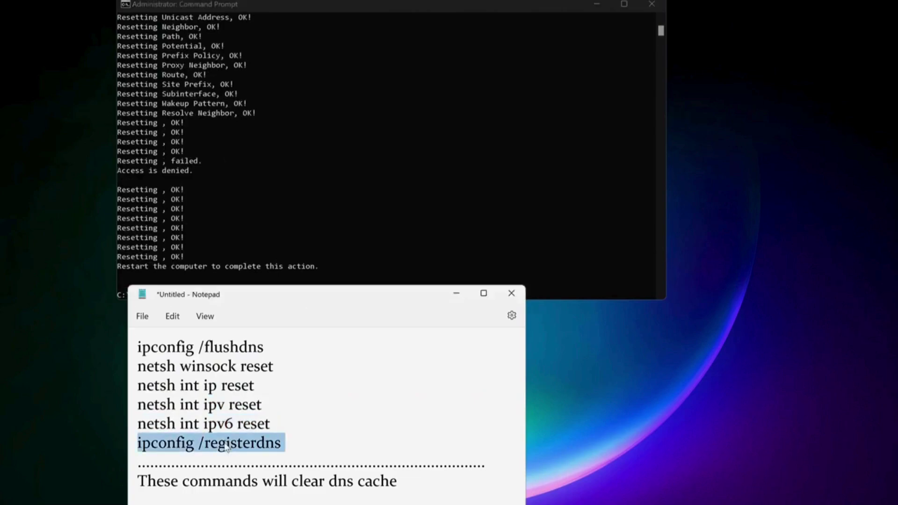
key("ctrl+c")
left_click(339, 253)
right_click(341, 259)
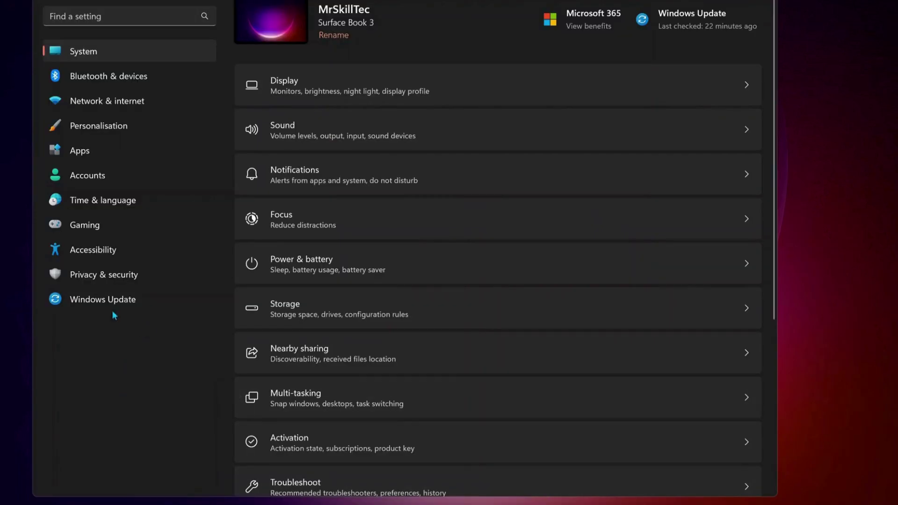
Check for Windows updates, then go to Gaming > Game Mode settings
left_click(93, 303)
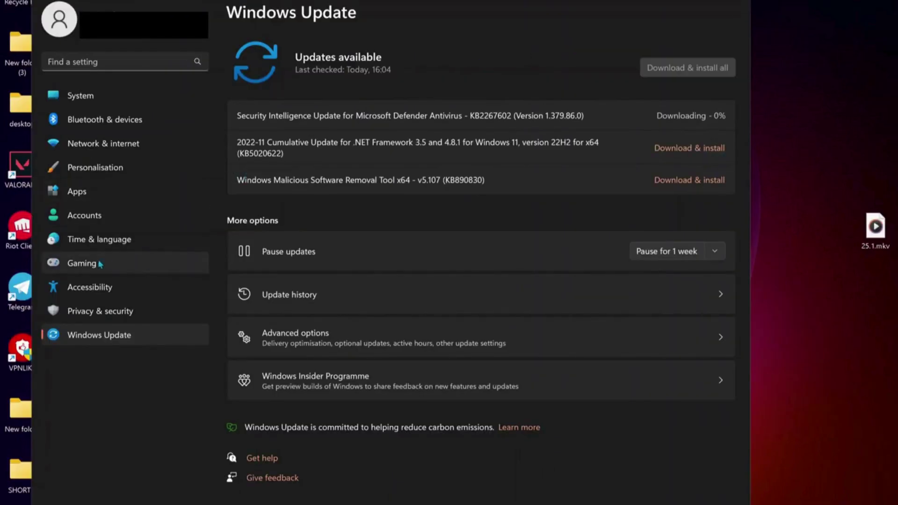
left_click(100, 227)
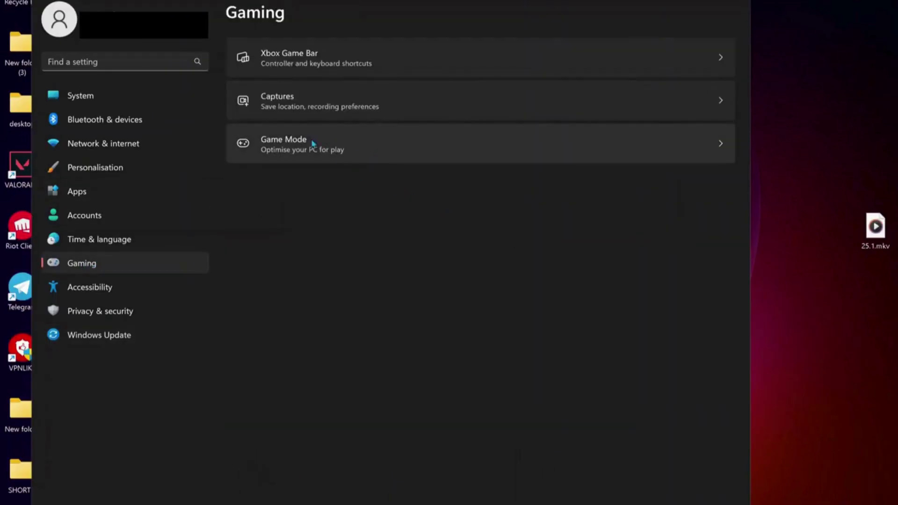
left_click(349, 145)
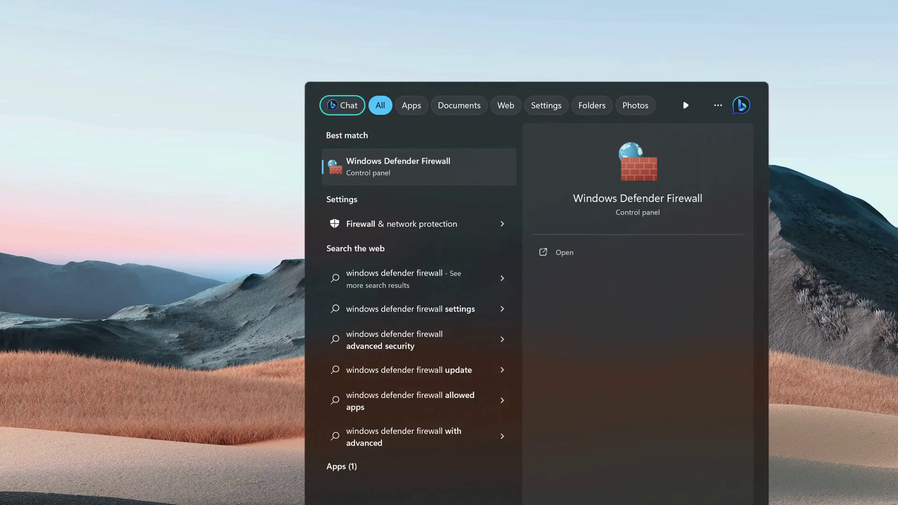
Open Windows Defender Firewall advanced settings and start a new inbound rule
left_click(413, 170)
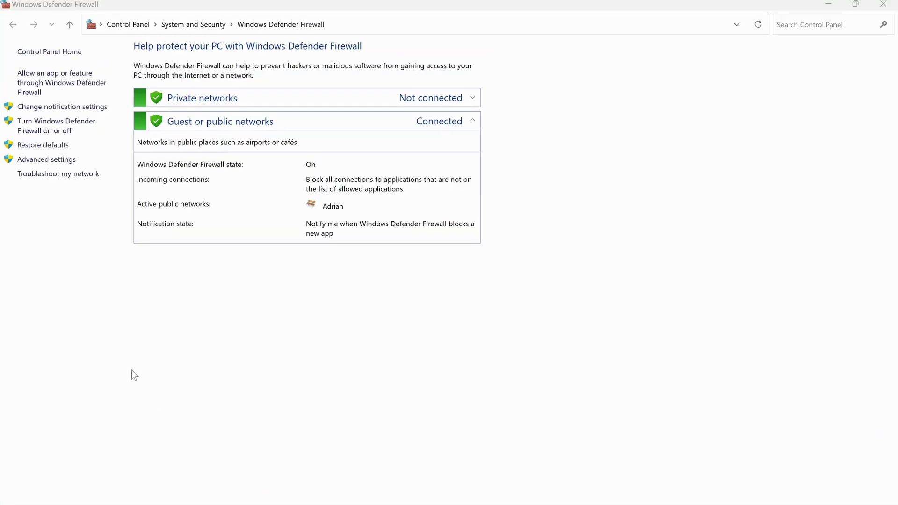
left_click(51, 160)
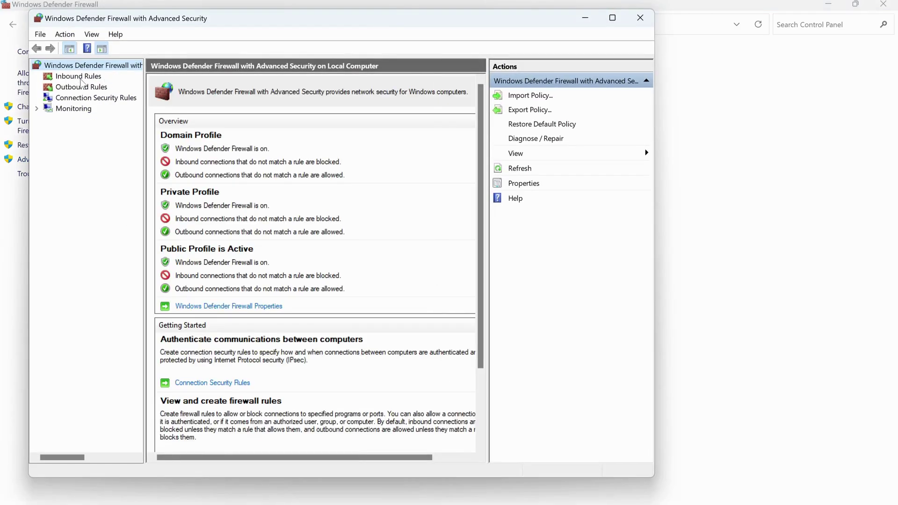
left_click(79, 77)
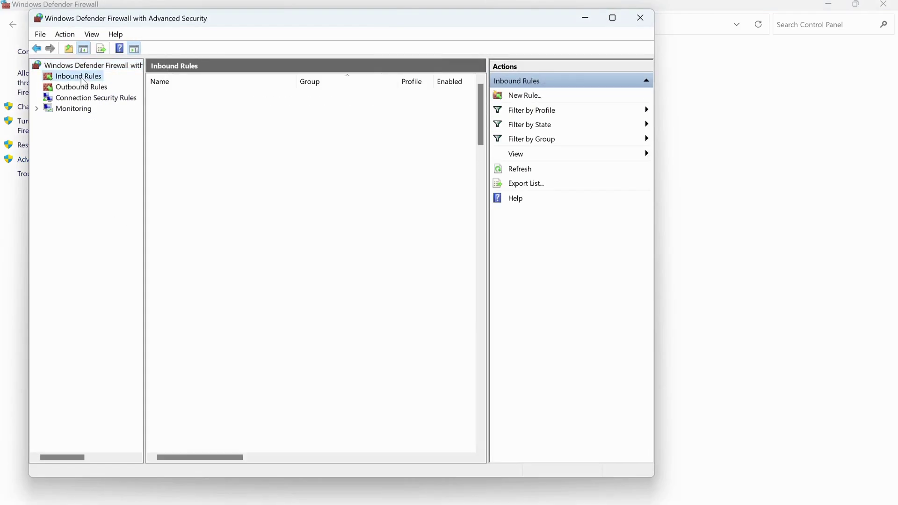
left_click(526, 97)
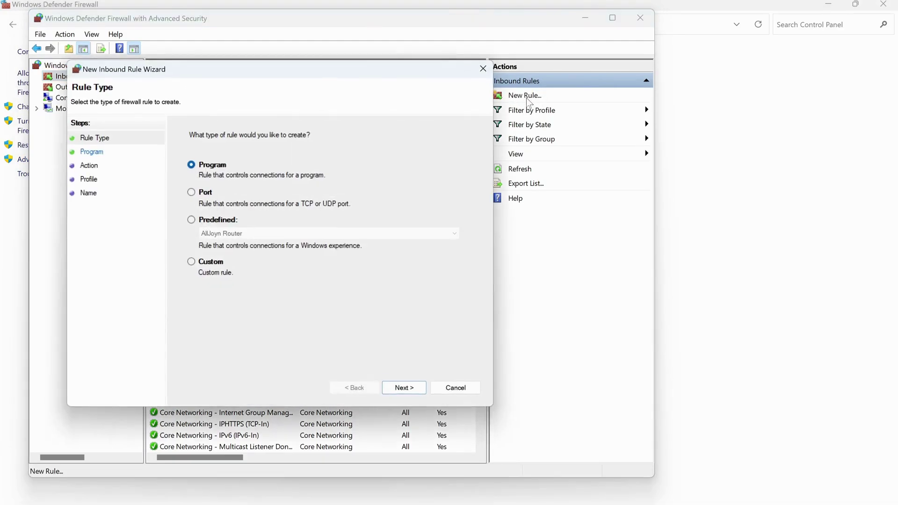
left_click(191, 193)
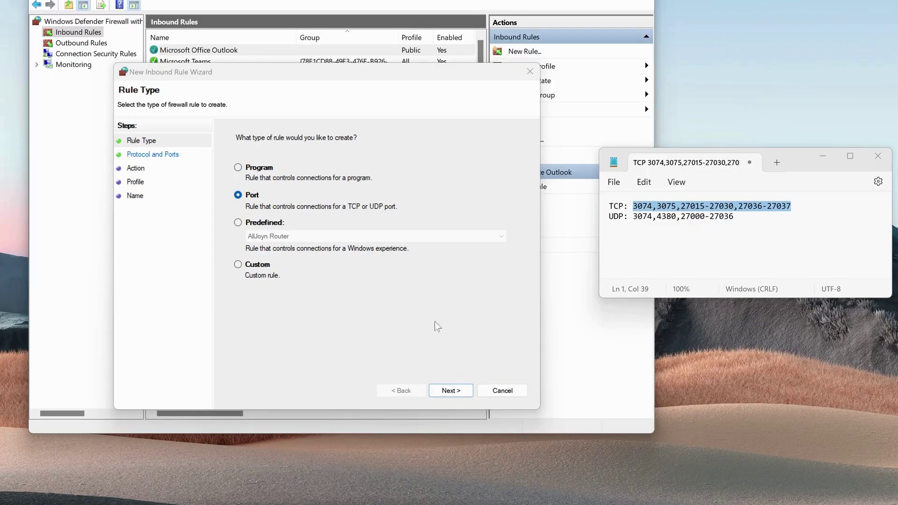
left_click(450, 390)
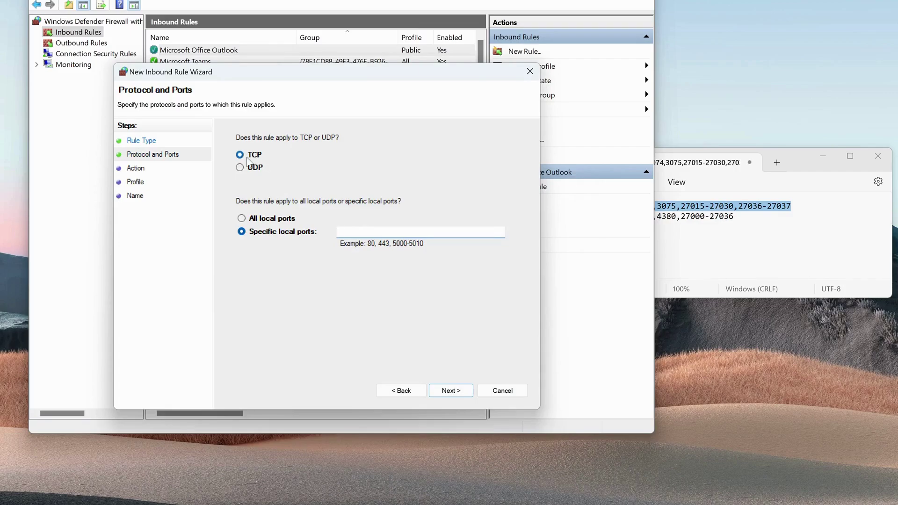
left_click(378, 227)
left_click(746, 207)
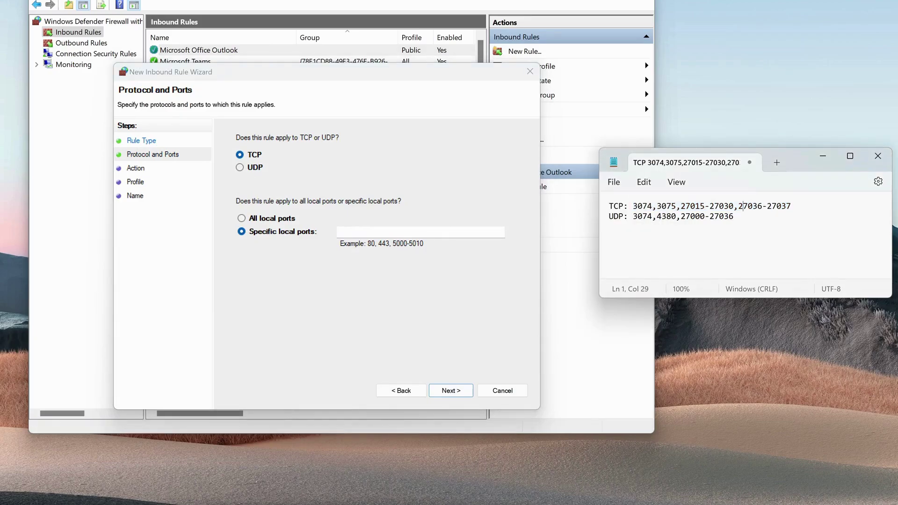
left_click(457, 243)
key("ctrl+v")
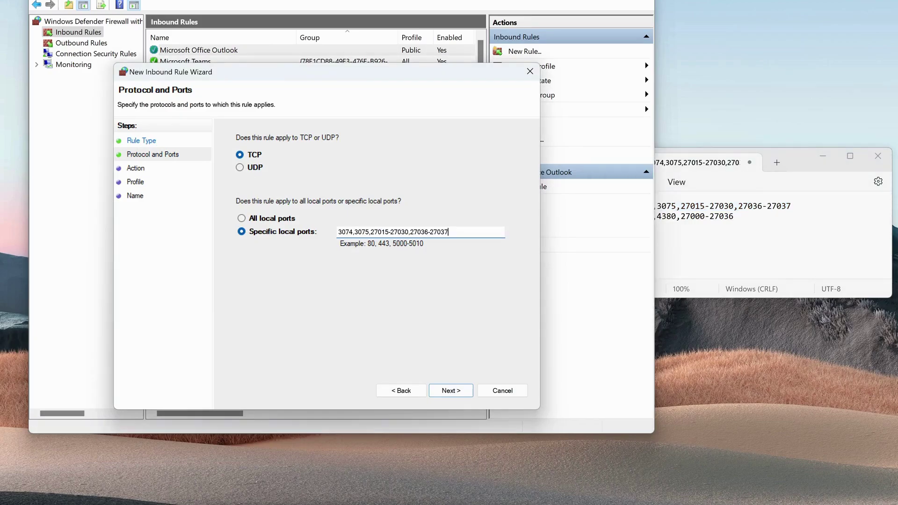
left_click(449, 392)
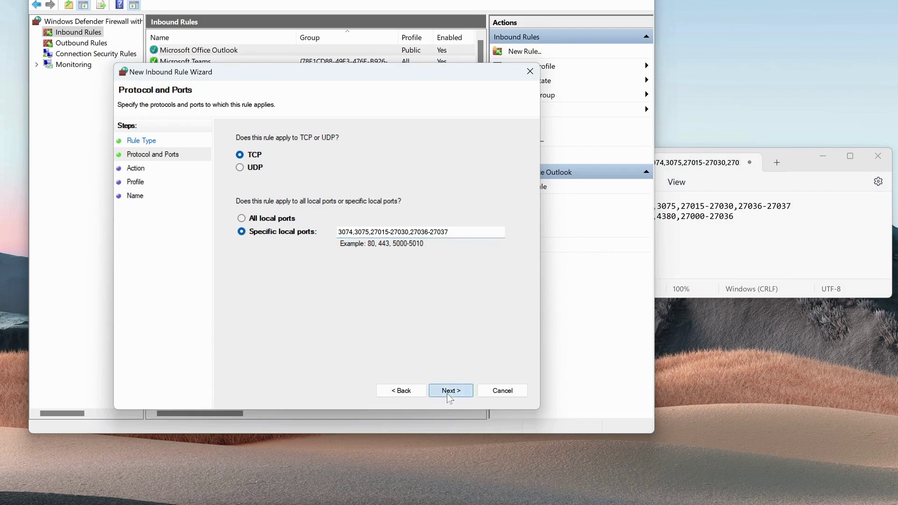
Allow the connection on all profiles and name the rule 'cod tcp'
left_click(448, 395)
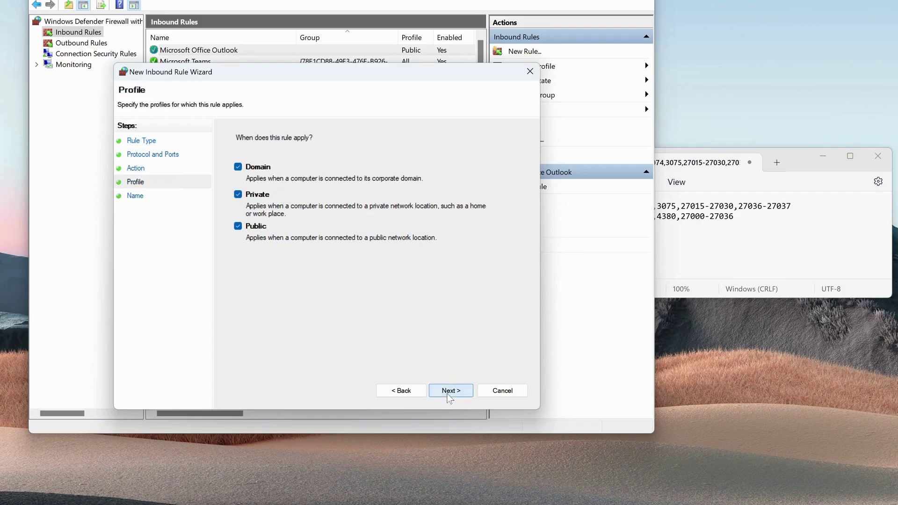
left_click(449, 395)
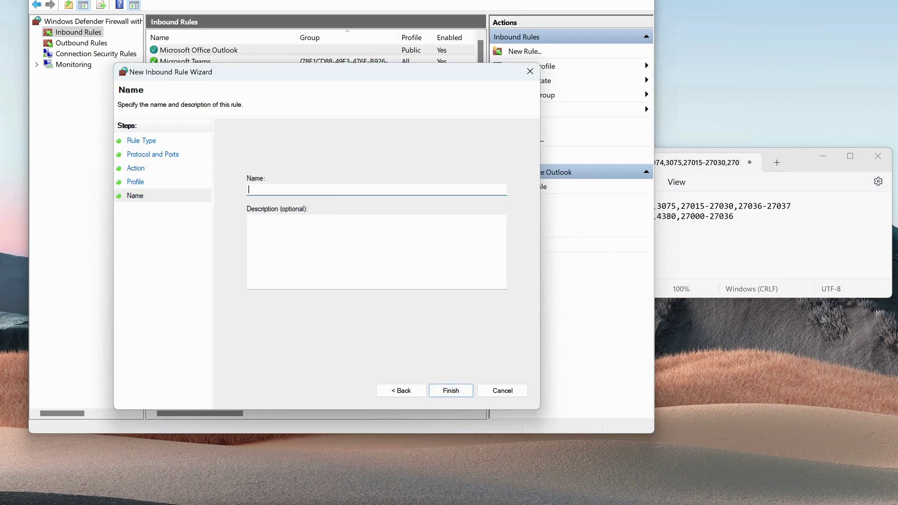
type("cod tcp")
left_click(450, 390)
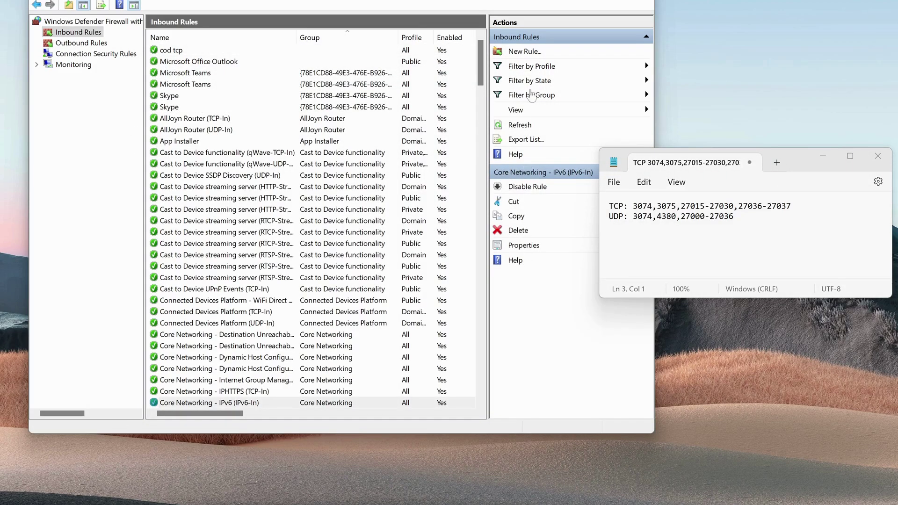
left_click(526, 52)
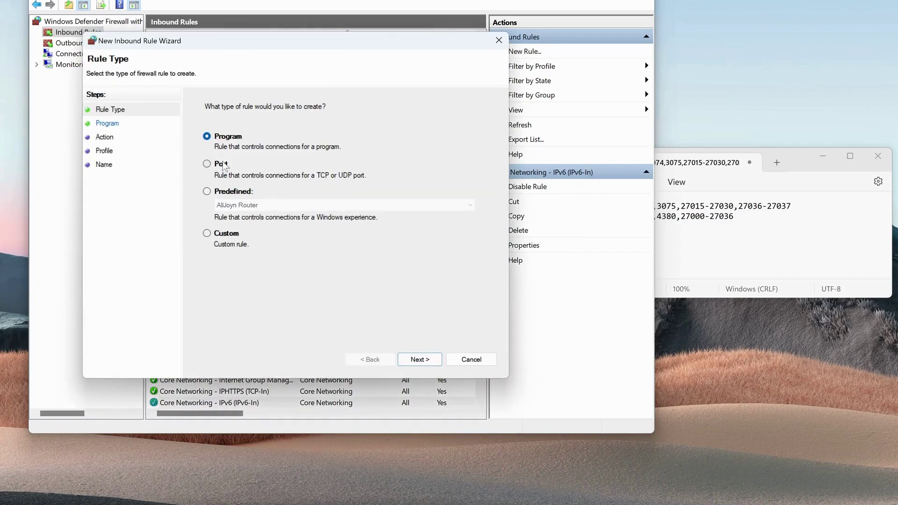
left_click(210, 164)
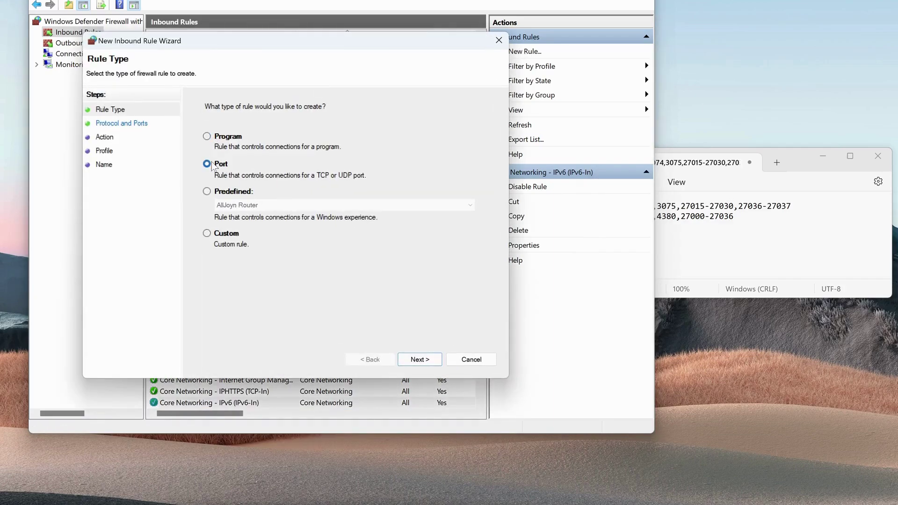
left_click(419, 359)
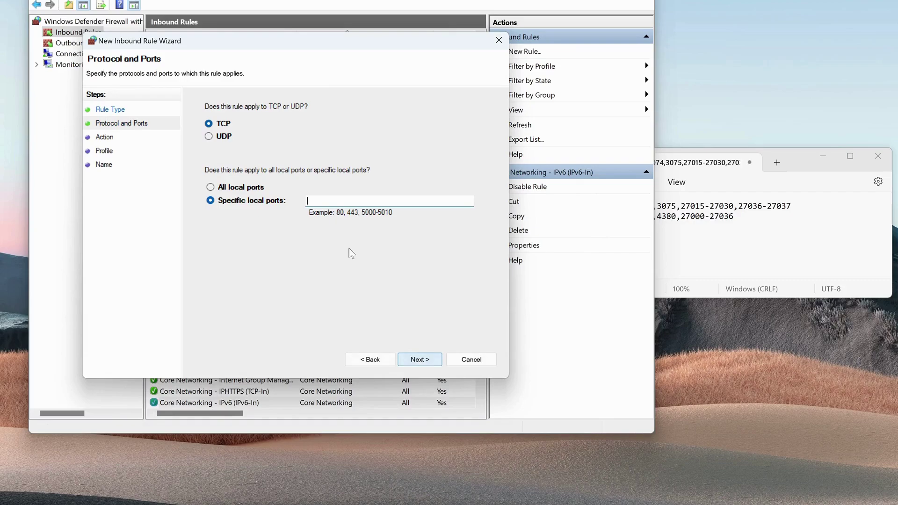
left_click(209, 137)
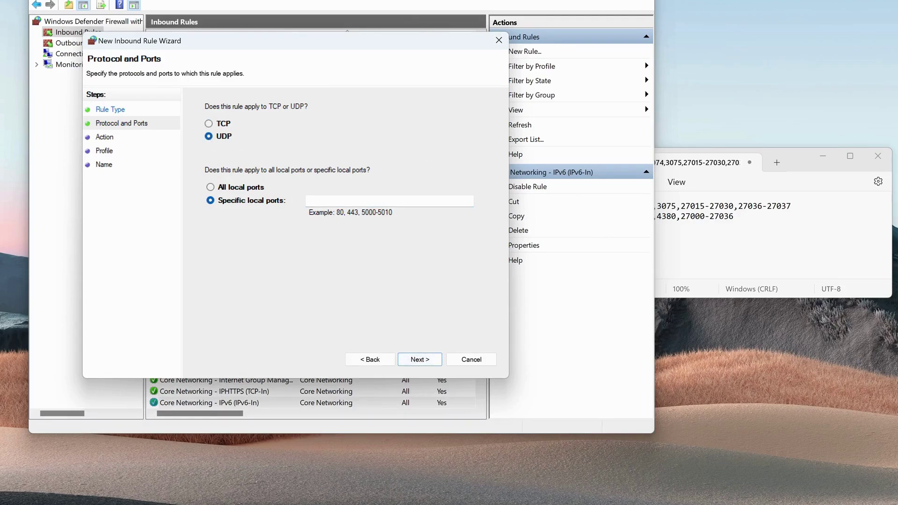
left_click(695, 216)
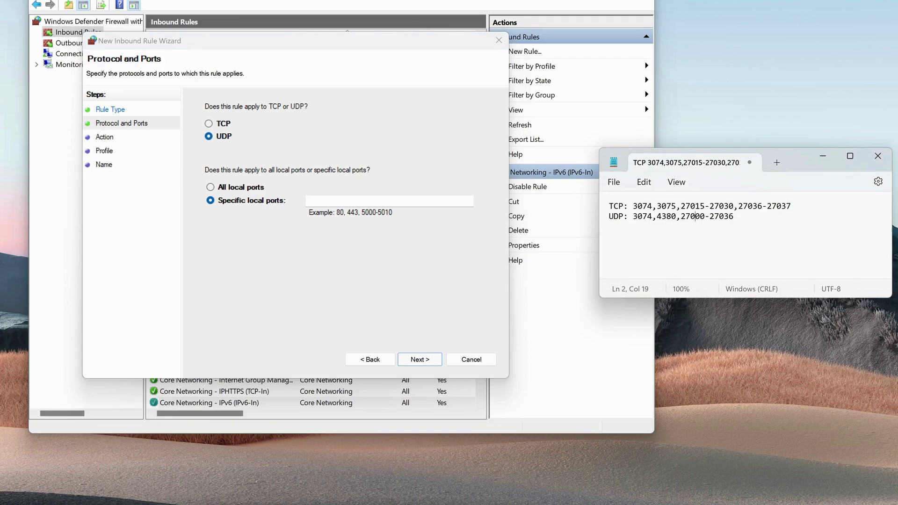
left_click(390, 201)
key("ctrl+v")
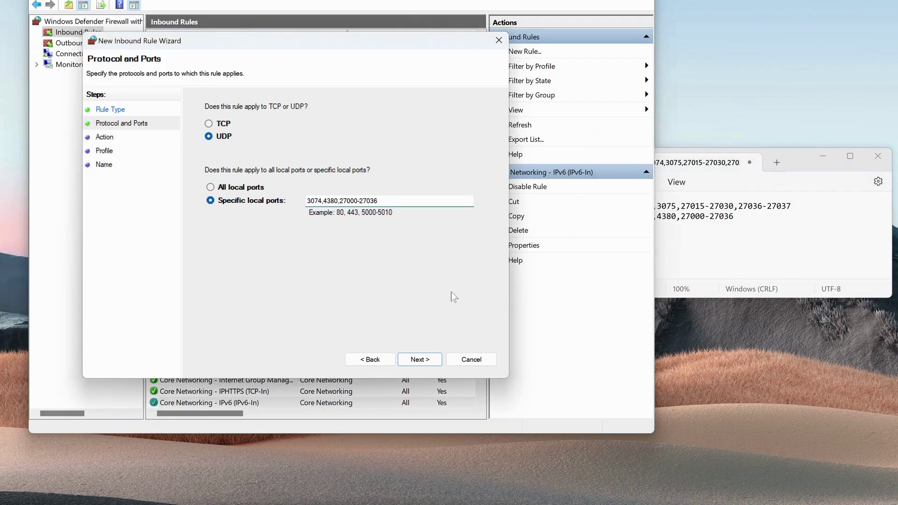
left_click(419, 360)
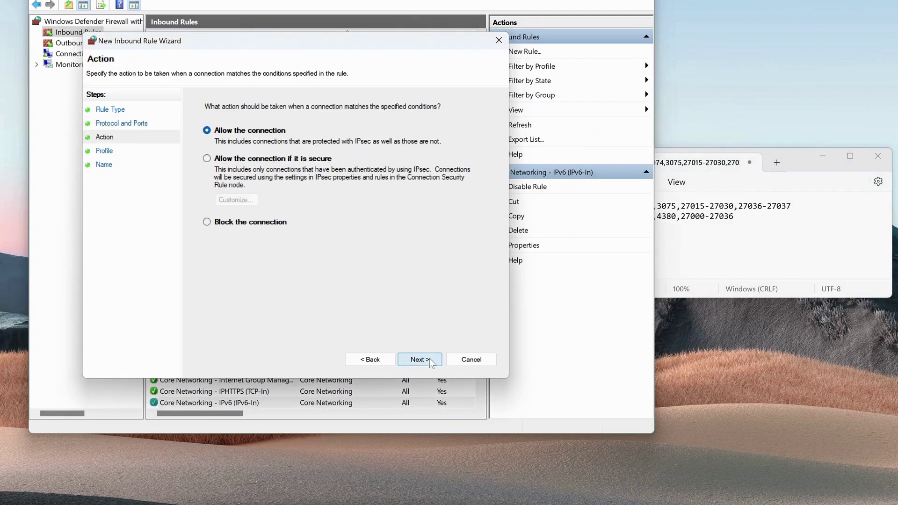
Allow the connection on all profiles and save the rule as 'cod udp'
left_click(430, 358)
left_click(429, 358)
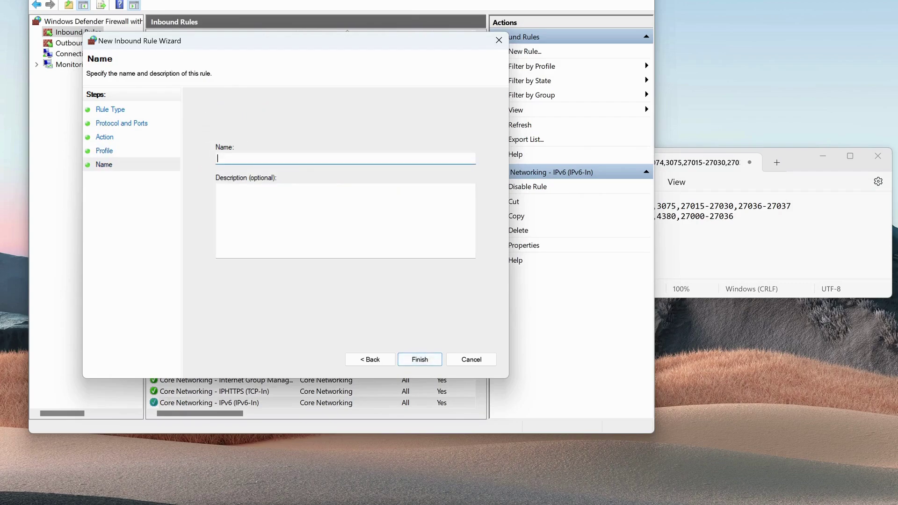
type("cod udp")
left_click(419, 360)
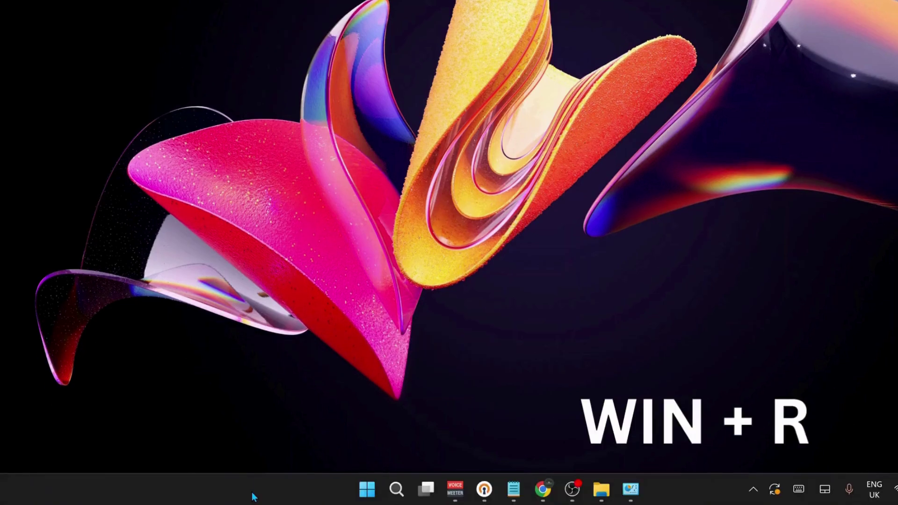
Open the Run box and enter NCPA.CPL
key("super+r")
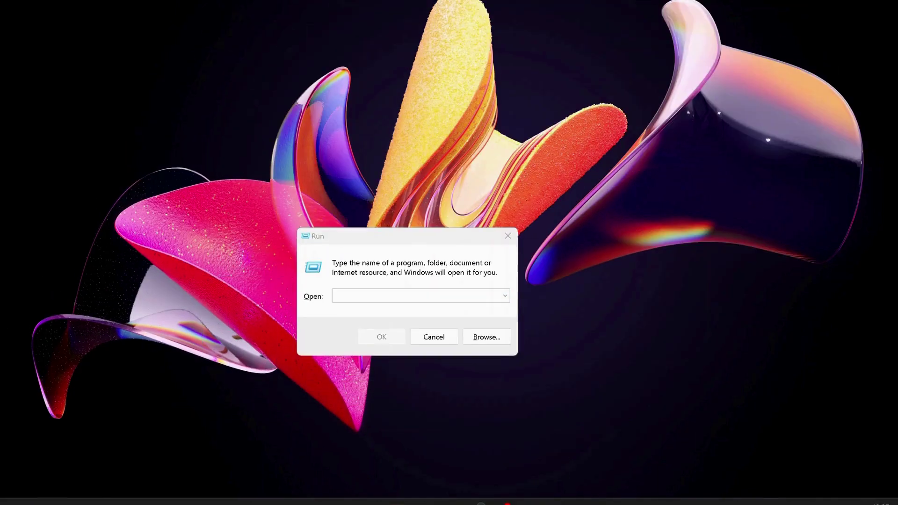
left_click(415, 292)
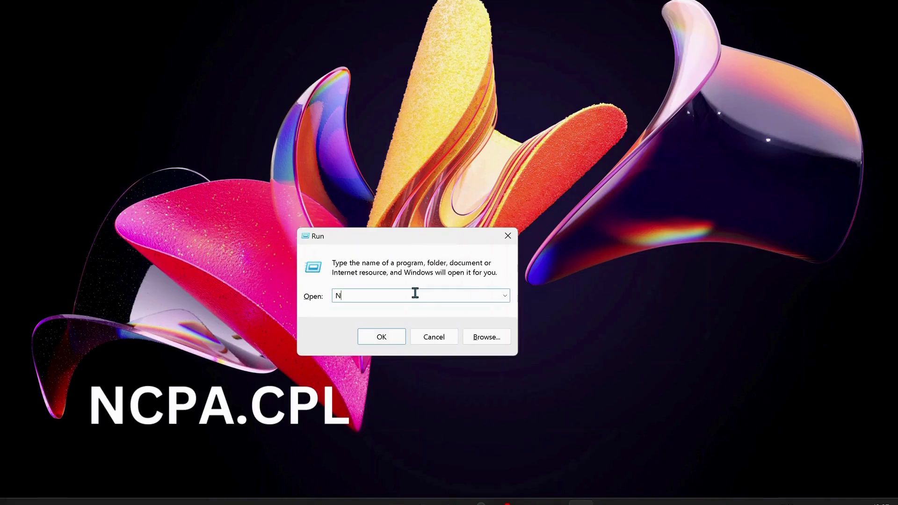
type("CPA.CPL")
Launch Network Connections, open WiFi properties, and select Internet Protocol Version 4 (TCP/IPv4)
left_click(378, 336)
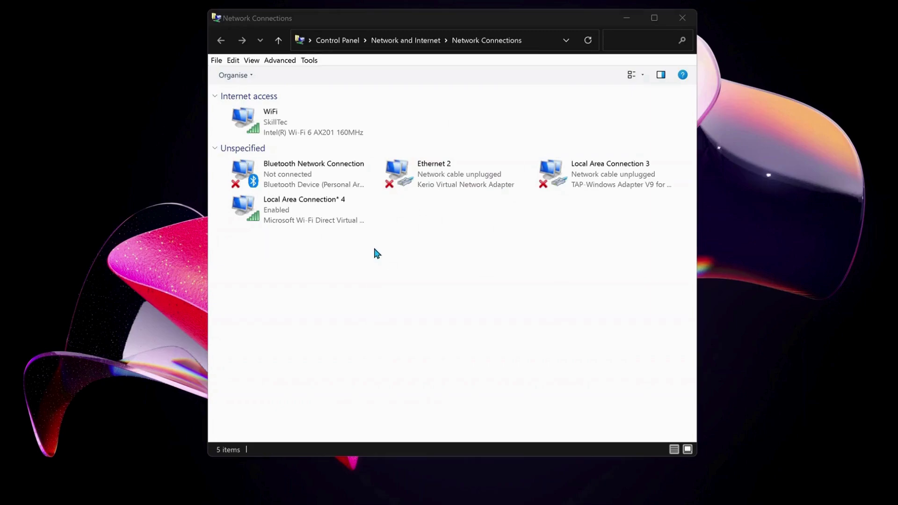
left_click(296, 131)
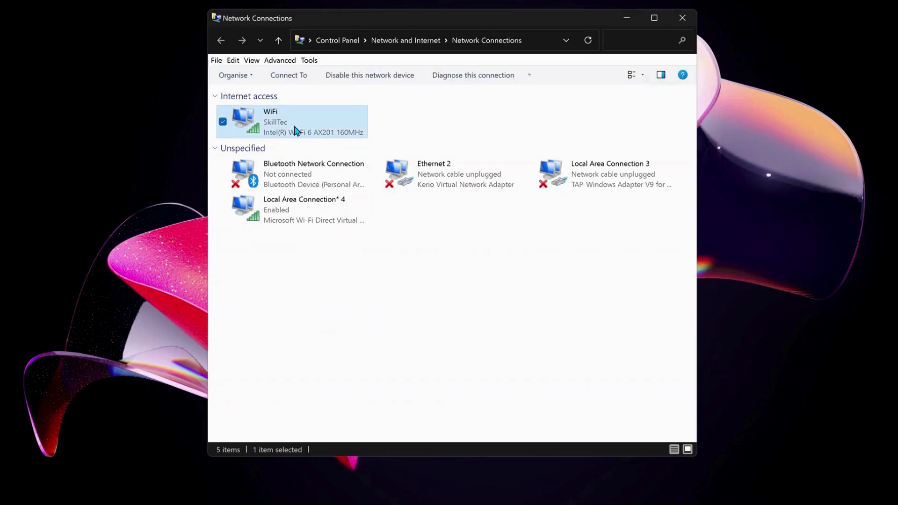
right_click(296, 130)
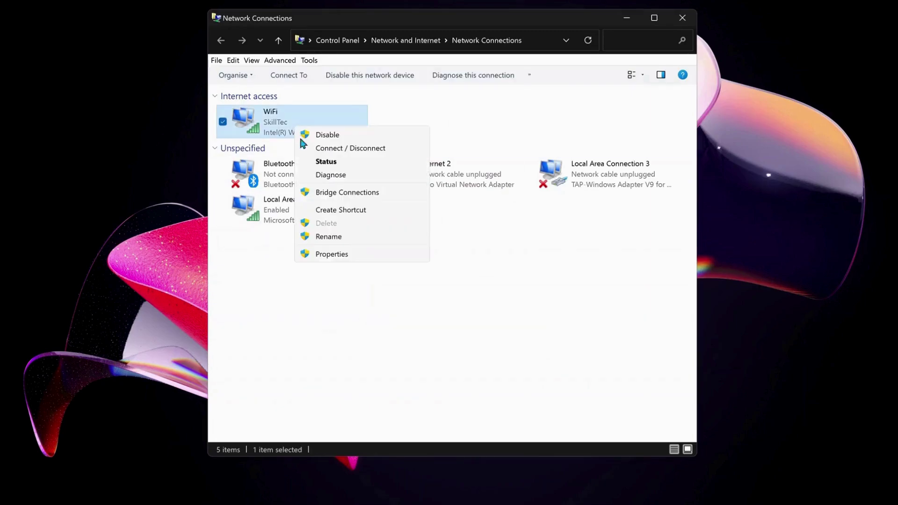
left_click(335, 256)
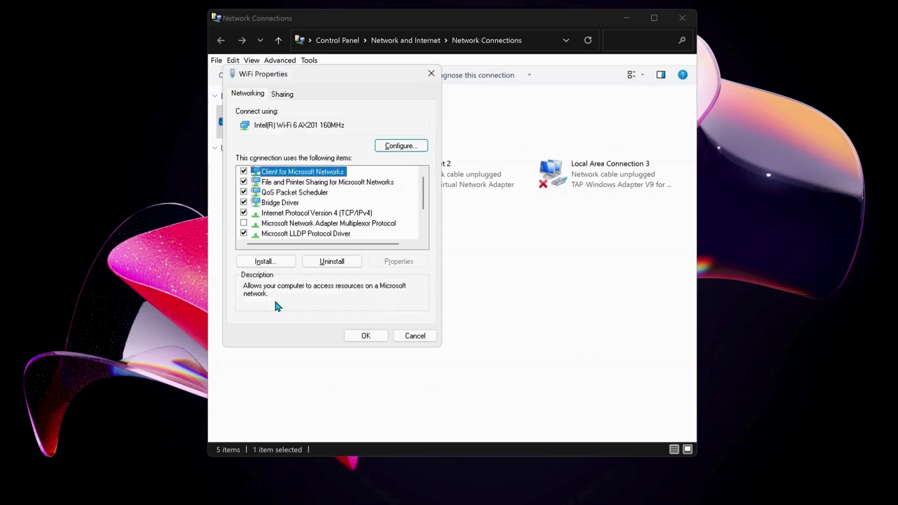
left_click(302, 215)
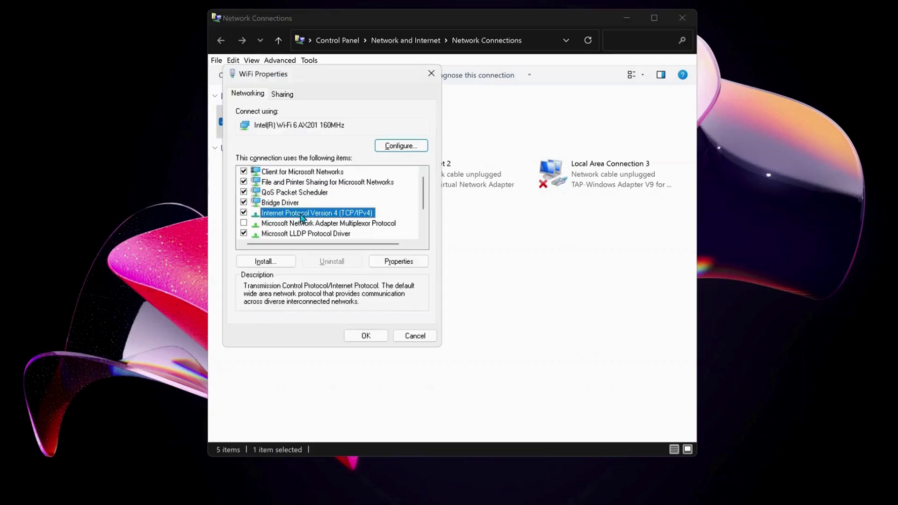
In WiFi IPv4 properties, enter DNS 8.8.8.8 and 8.8.4.4, then revert DNS to automatic
left_click(400, 263)
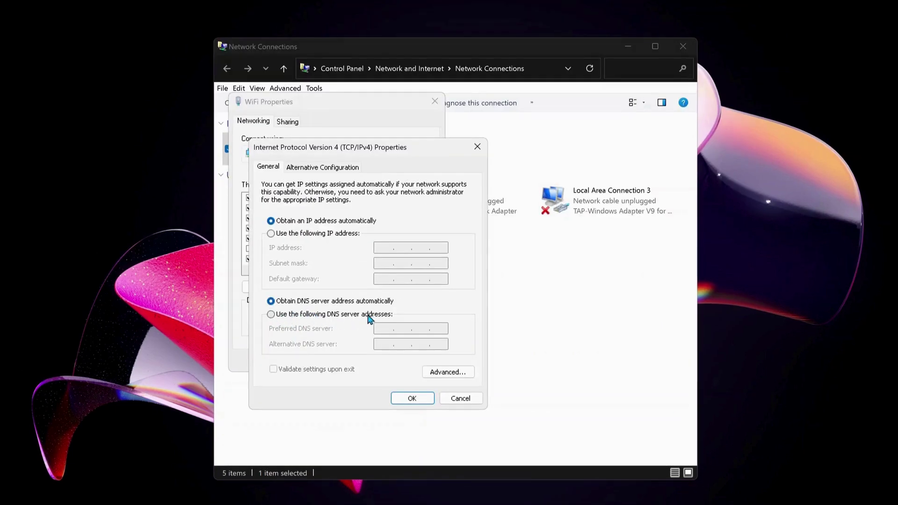
left_click(271, 315)
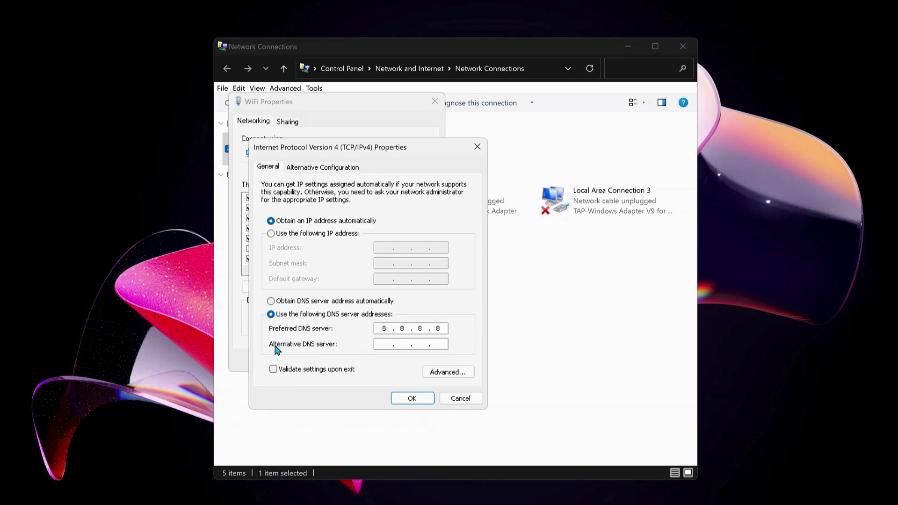
left_click(383, 345)
type("8.8.4.4")
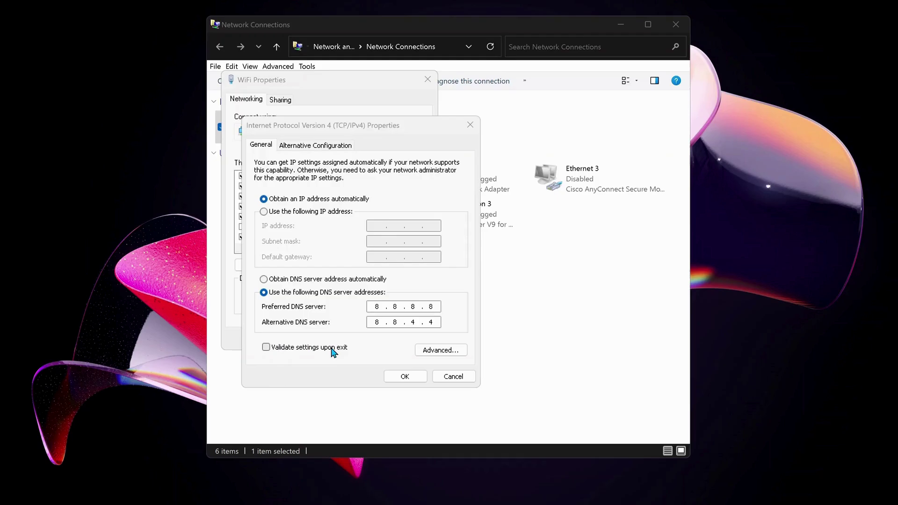
left_click(265, 347)
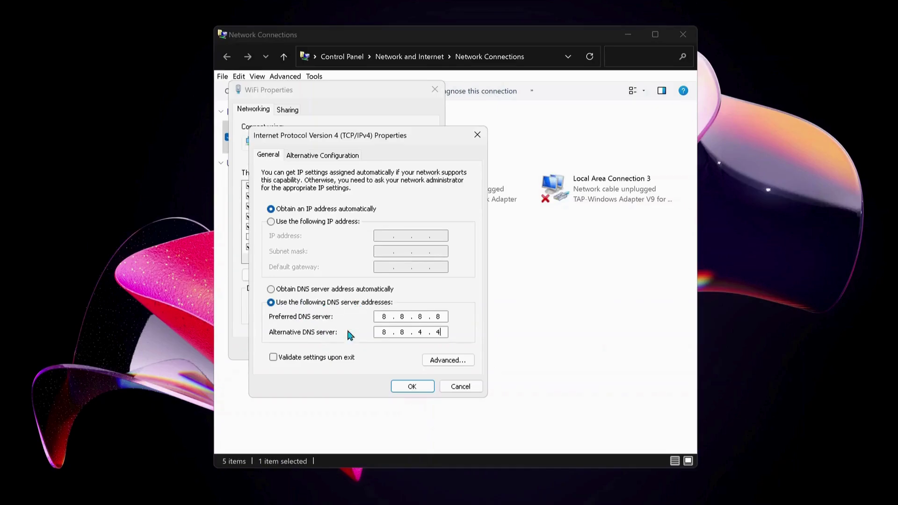
left_click(270, 290)
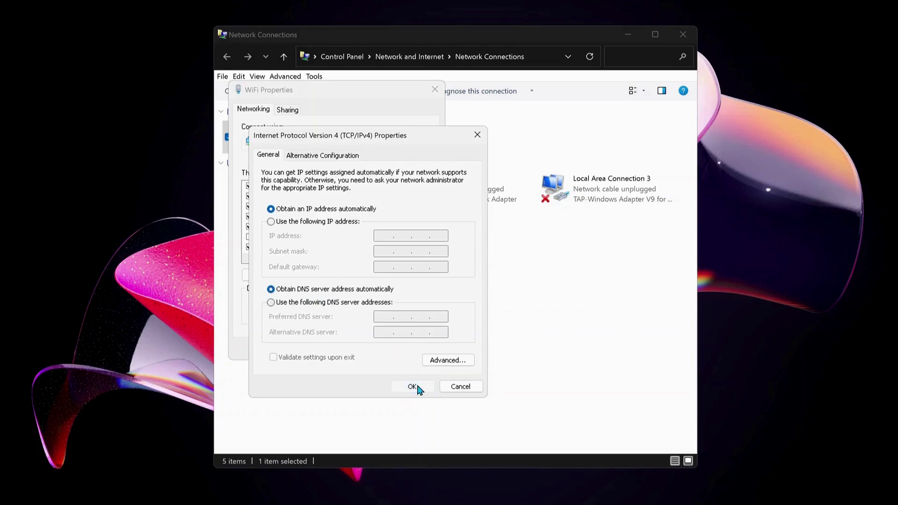